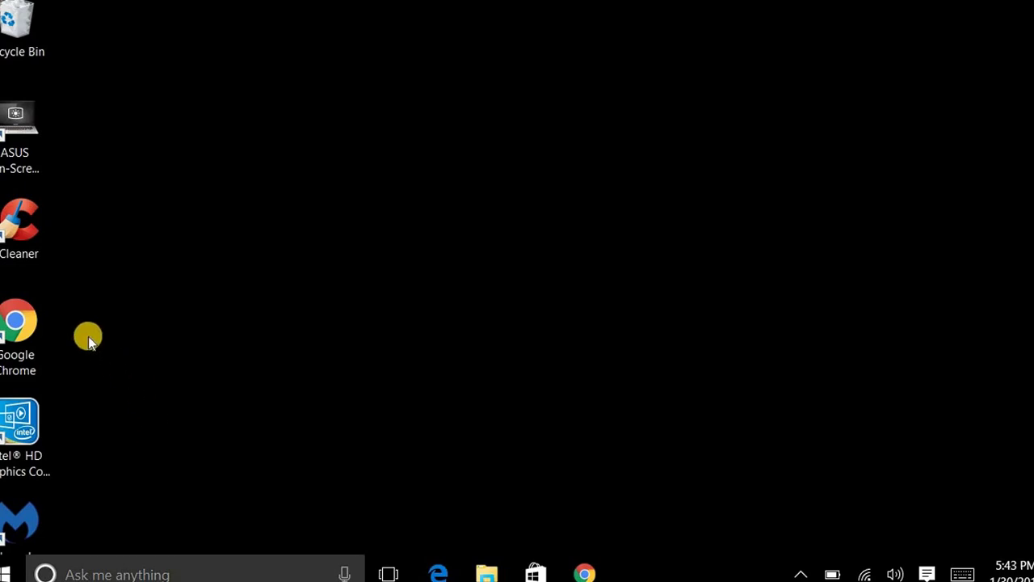
- Open Microsoft Edge and search the web for "ccleaner free download"
click(43, 231)
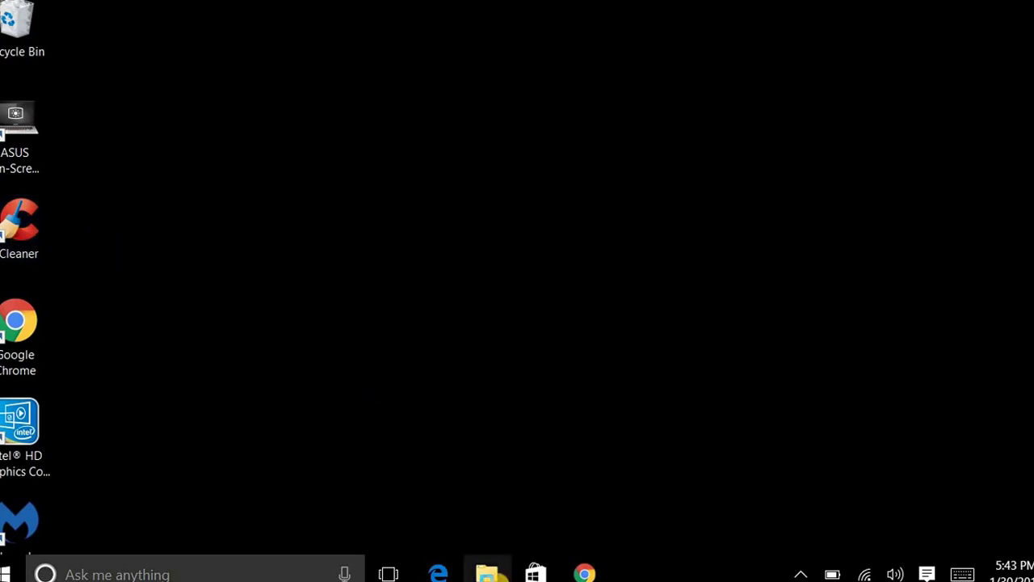
click(438, 573)
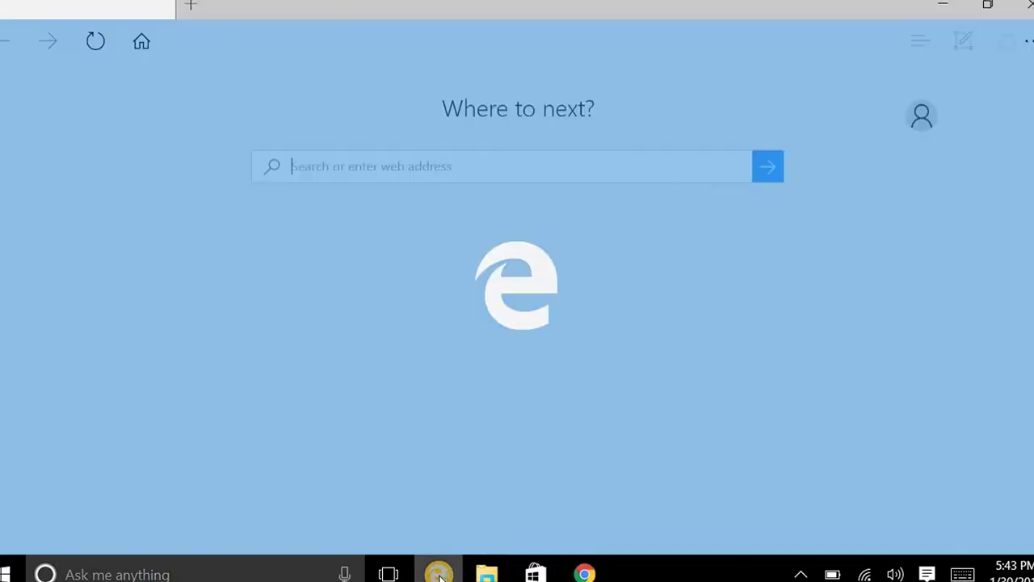
text(cc)
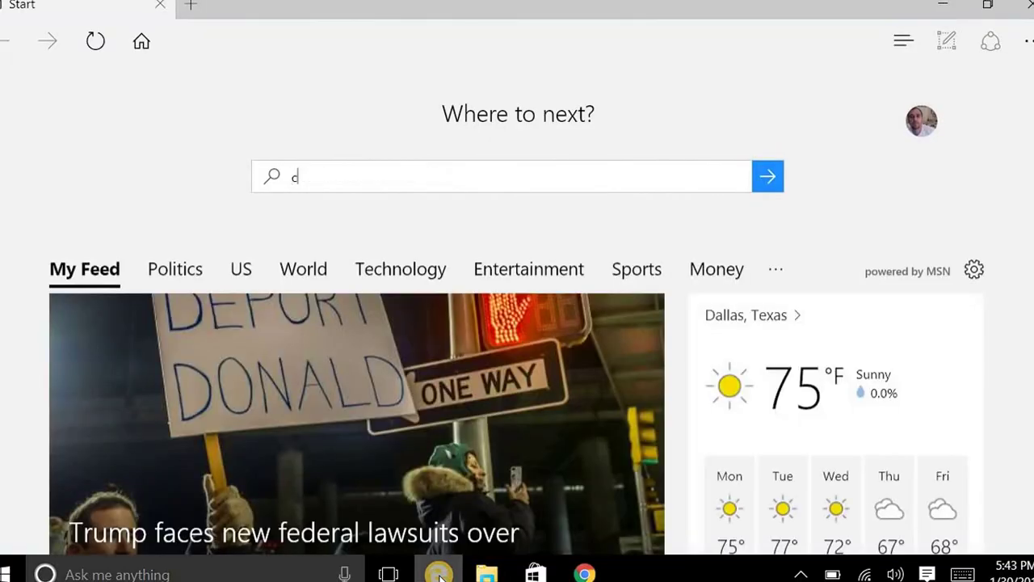
text(l)
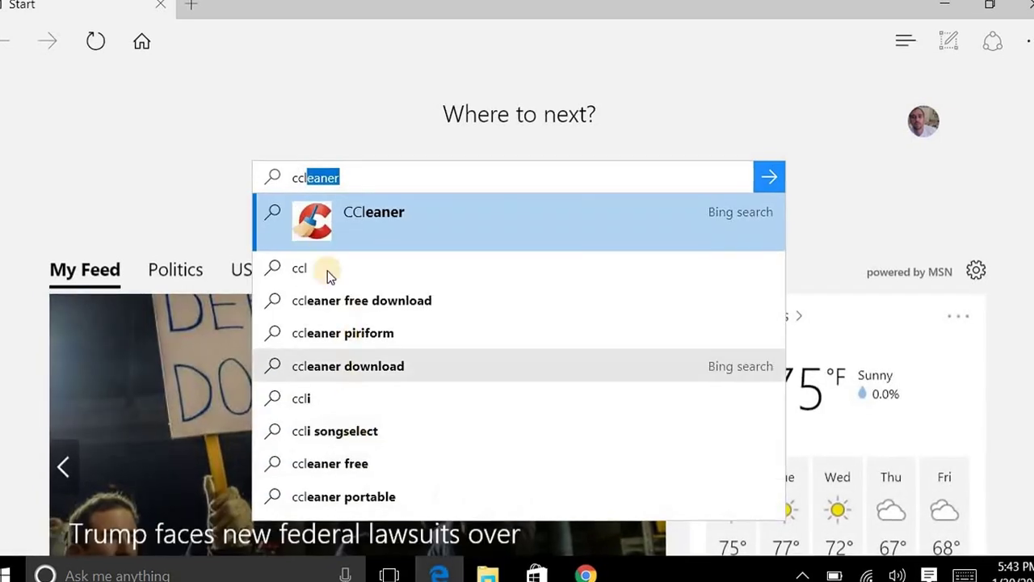
click(331, 301)
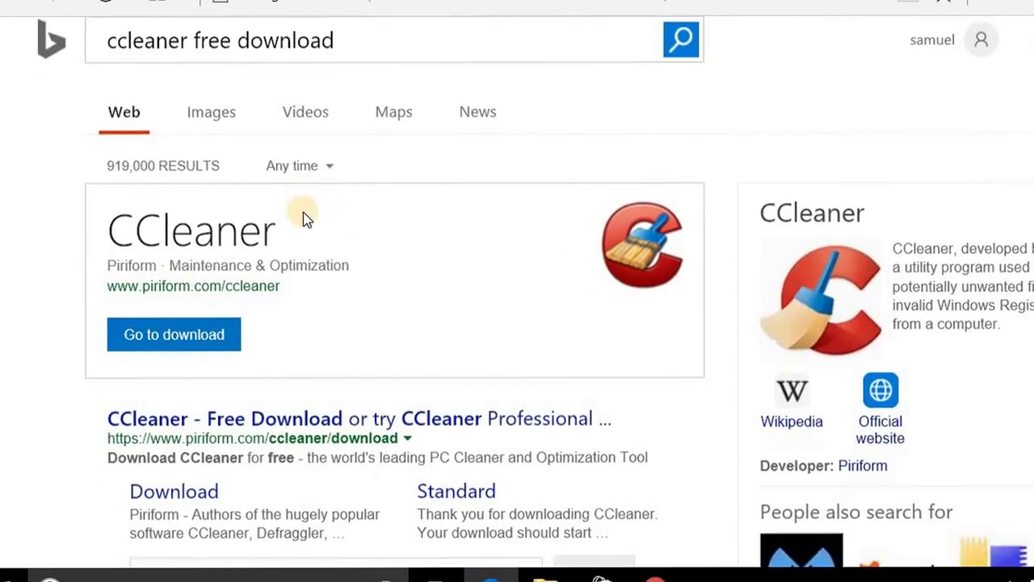
- Go to Piriform's CCleaner page from the search results and choose the free download of the CCleaner Free edition
scroll(304, 201, down, 2)
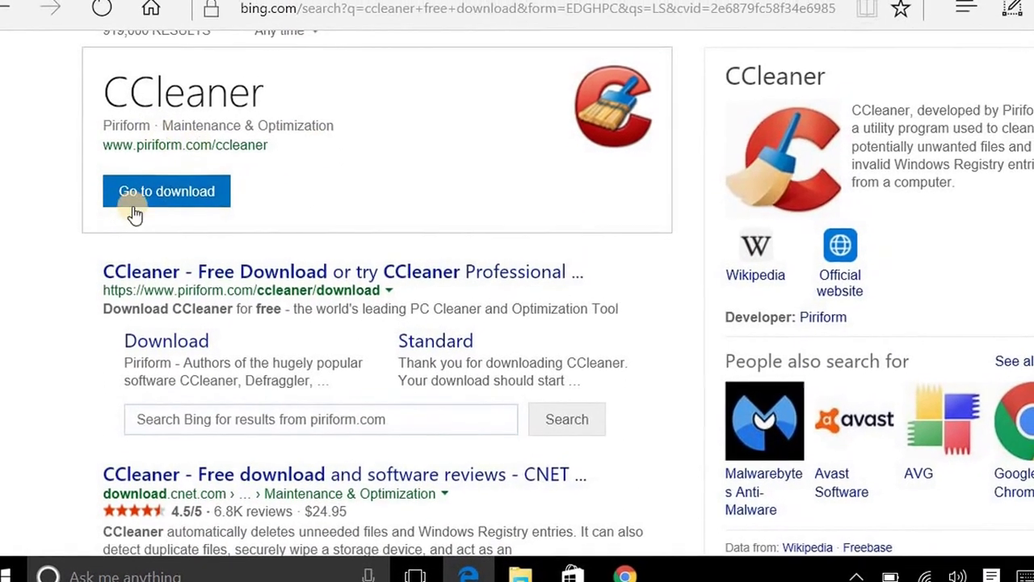
click(181, 206)
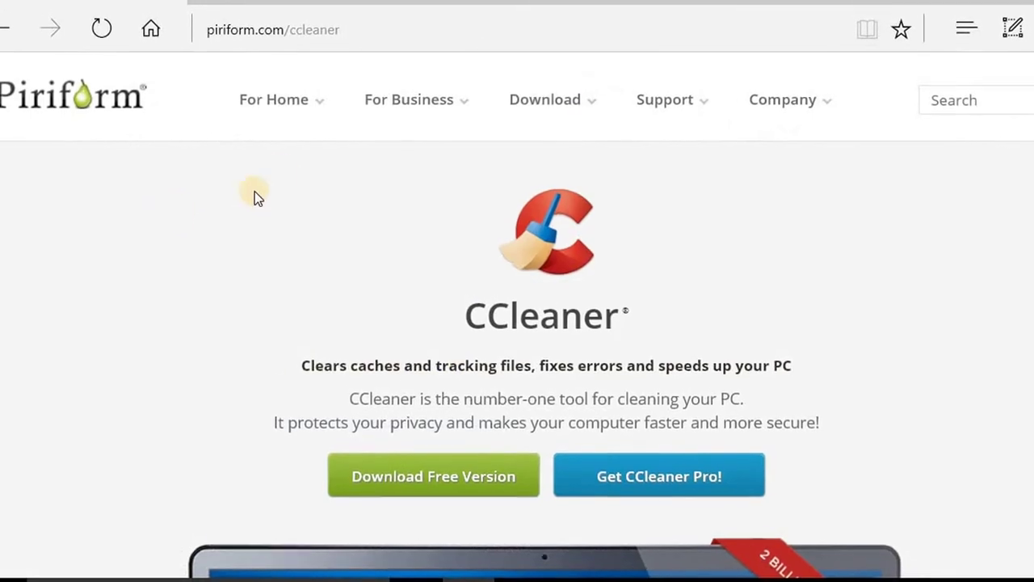
scroll(363, 258, down, 1)
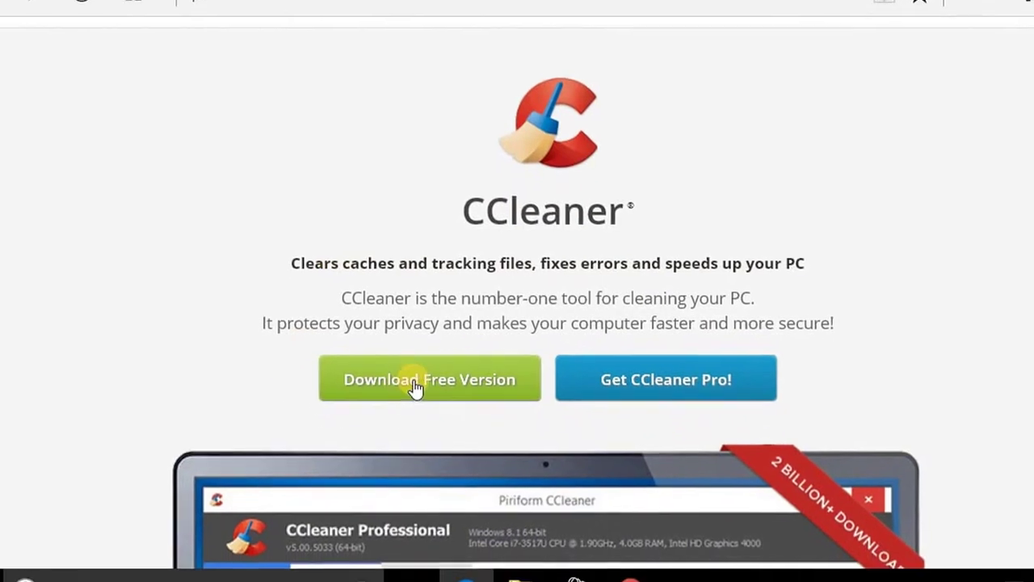
scroll(409, 372, down, 2)
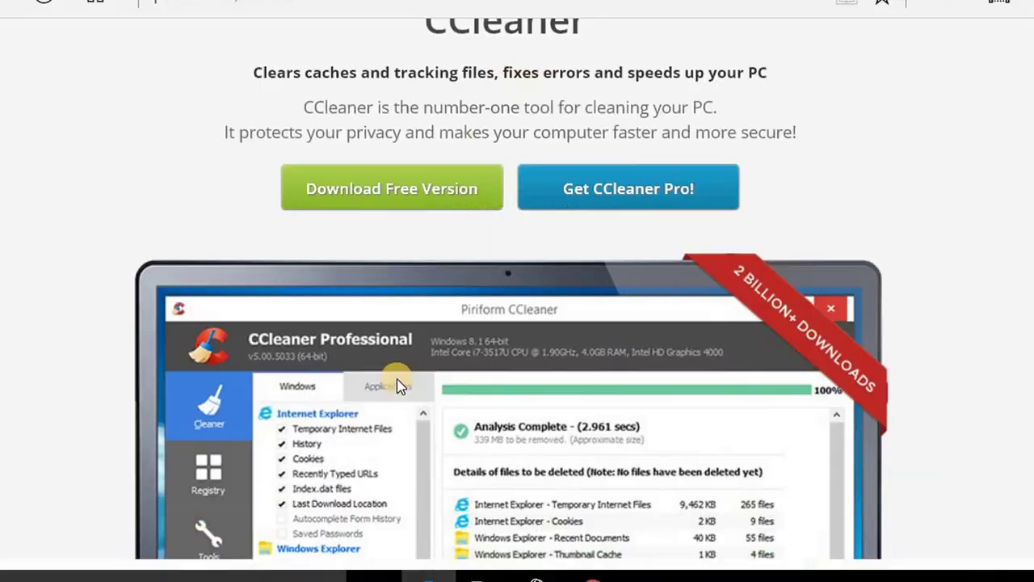
scroll(397, 386, down, 5)
scroll(388, 364, down, 2)
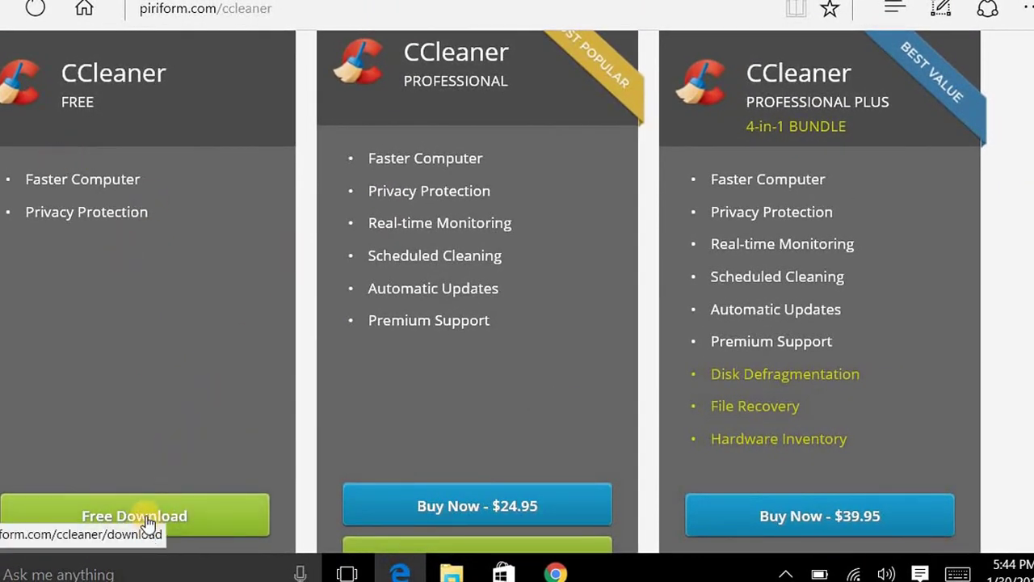
click(148, 521)
- Compare the CCleaner editions in the feature table and download the CCleaner Free installer
scroll(327, 295, down, 2)
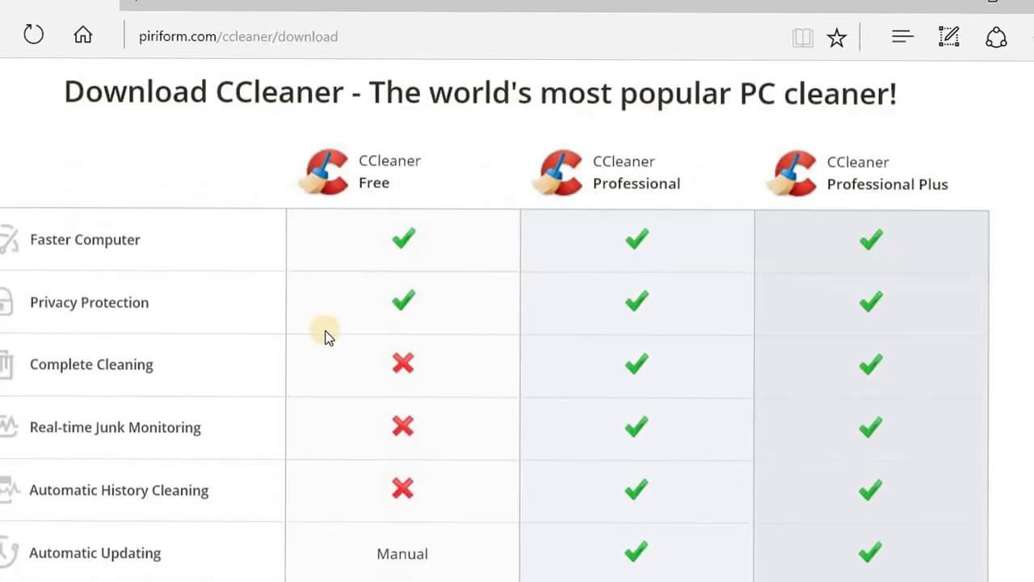
scroll(327, 335, down, 3)
scroll(174, 262, up, 3)
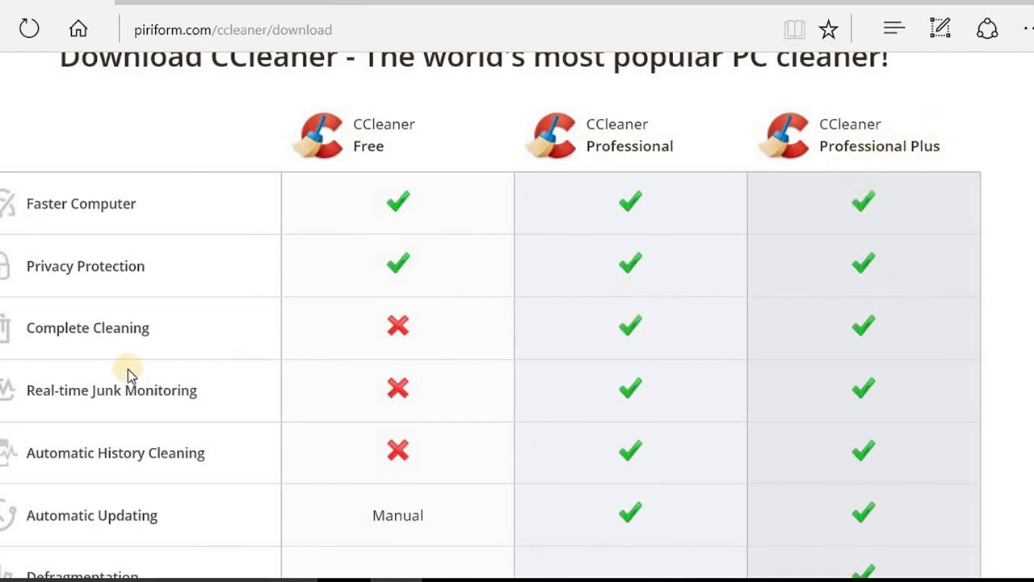
mouse_move(104, 392)
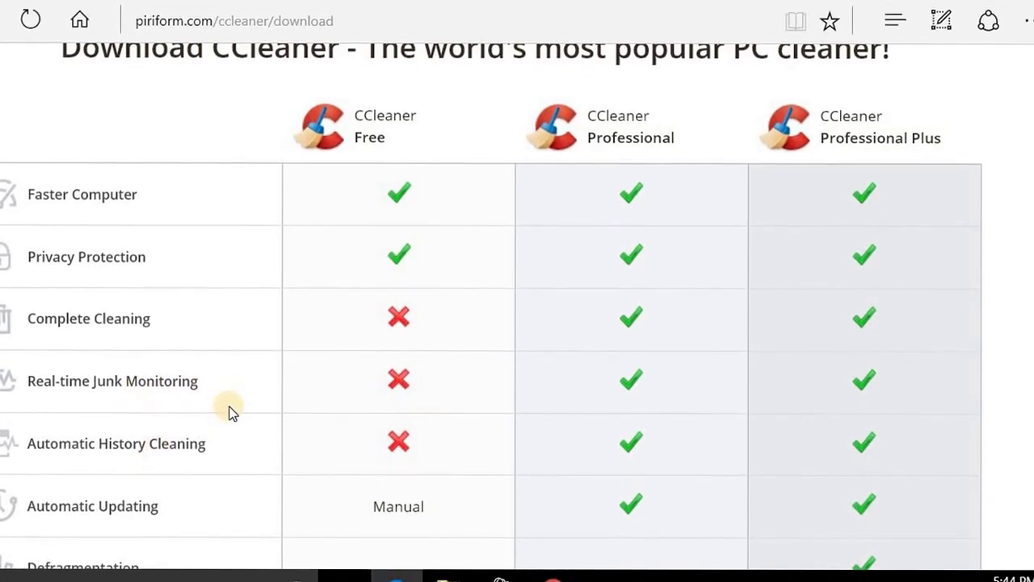
scroll(226, 404, down, 2)
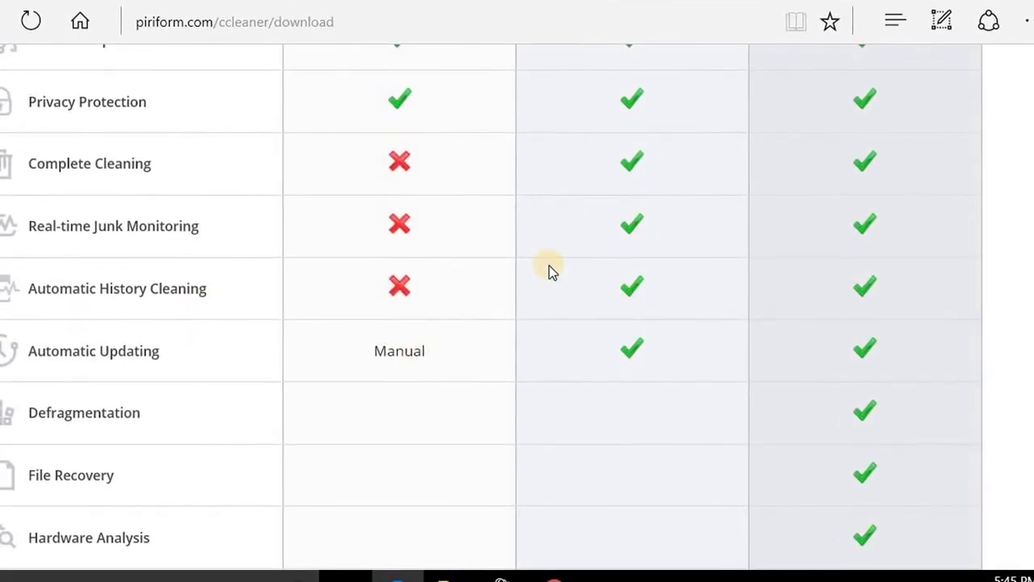
scroll(457, 301, down, 3)
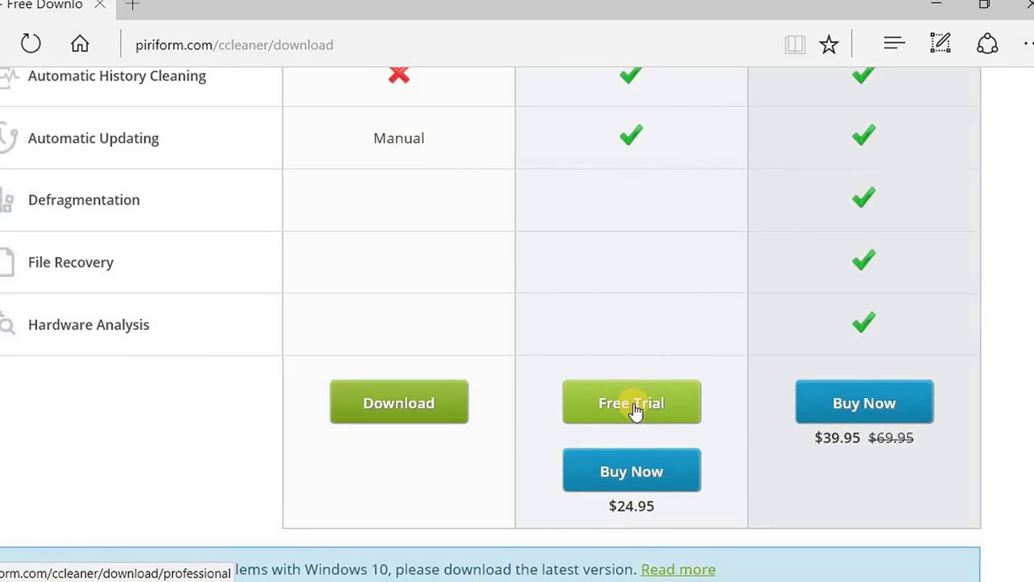
click(405, 410)
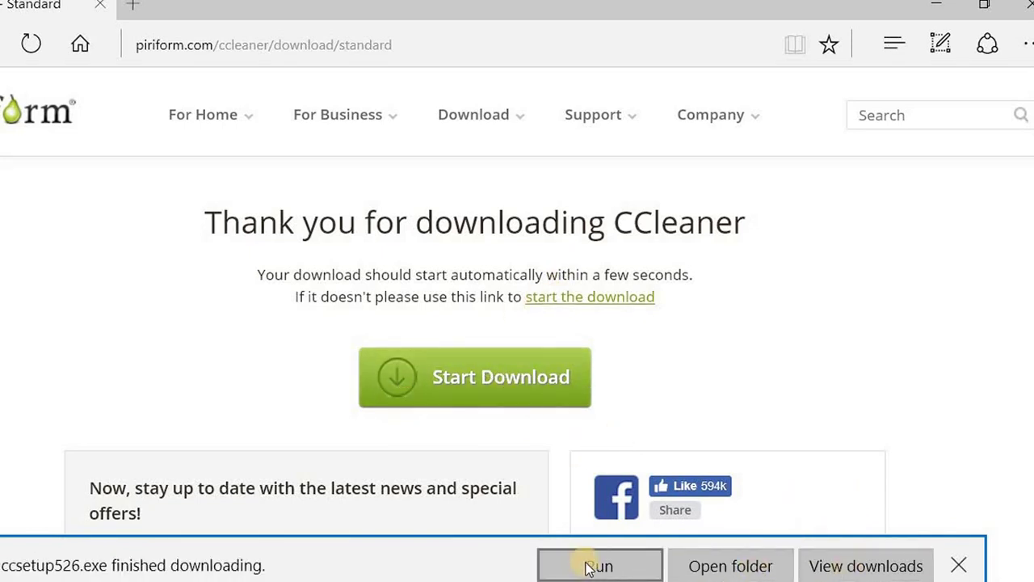
- Install CCleaner v5.26 in English from the downloaded ccsetup526.exe and launch it without registering a license
click(598, 566)
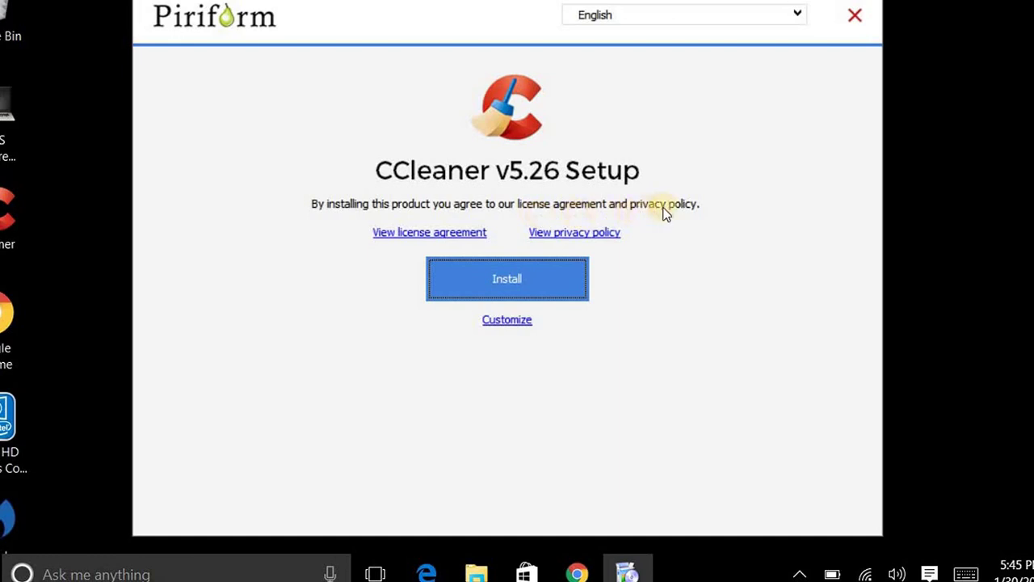
click(488, 271)
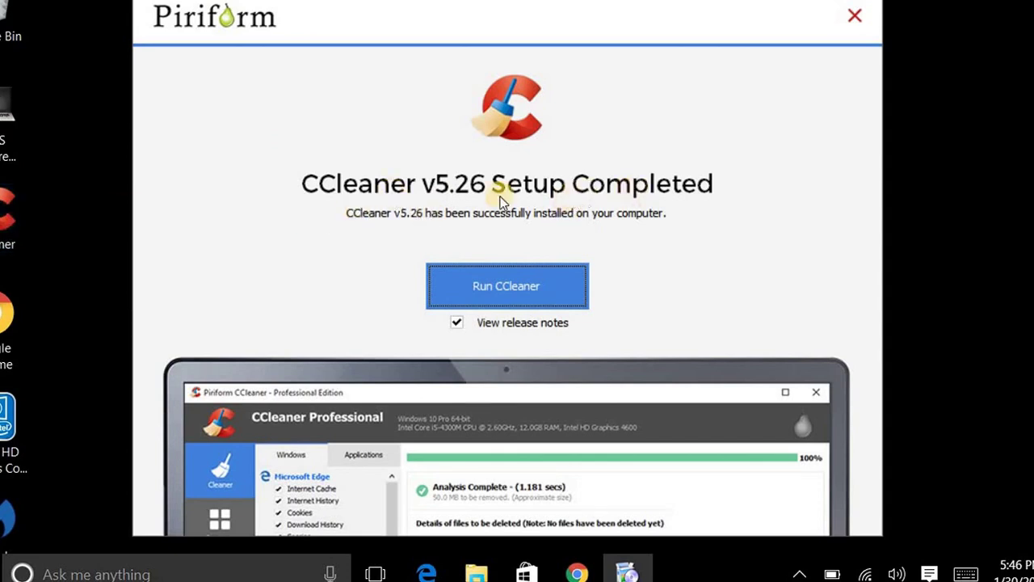
click(525, 283)
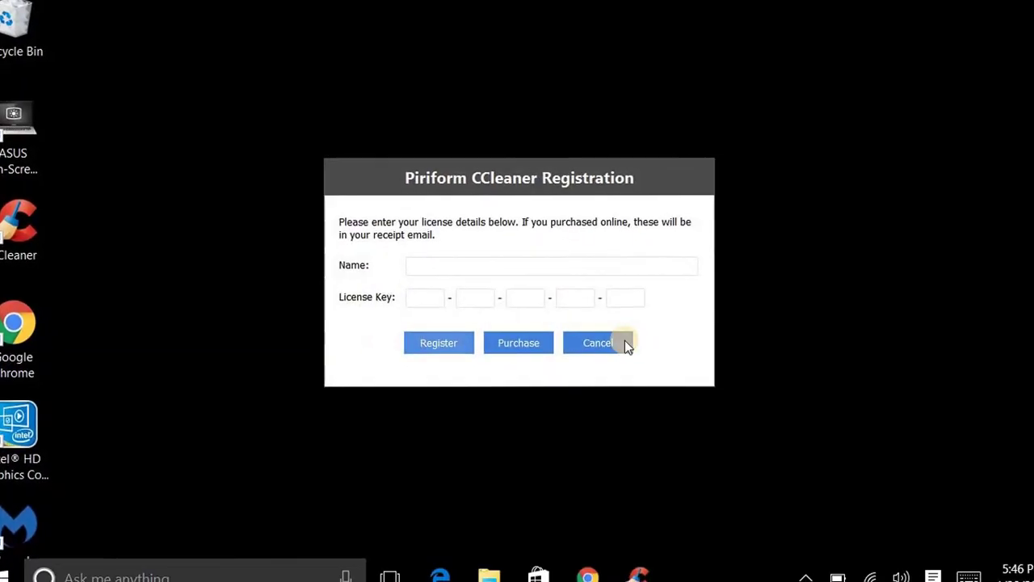
click(589, 340)
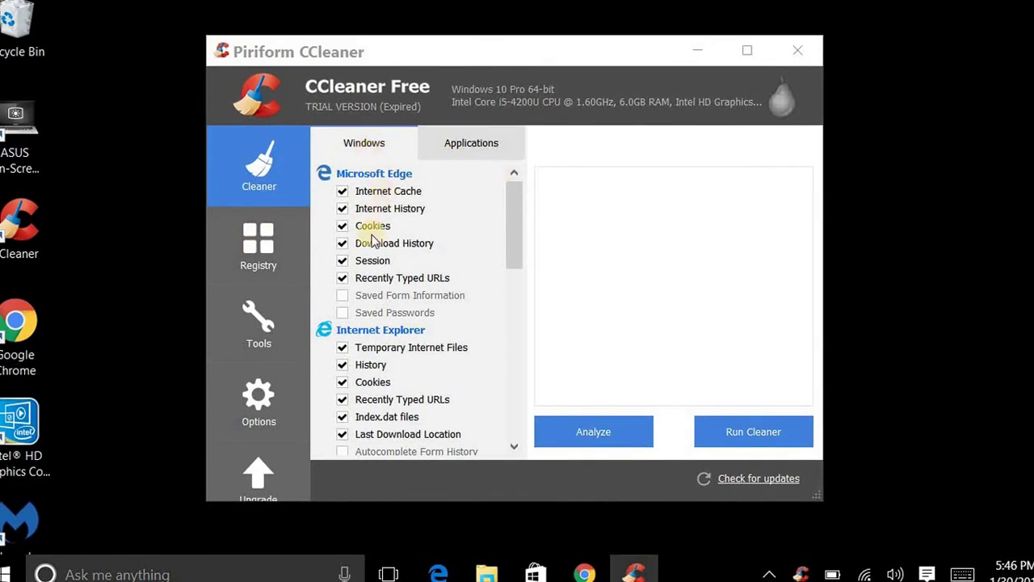
- Examine which Applications and Windows items the Cleaner is set to clean, including Google Chrome, Microsoft Edge and Internet Explorer
click(474, 150)
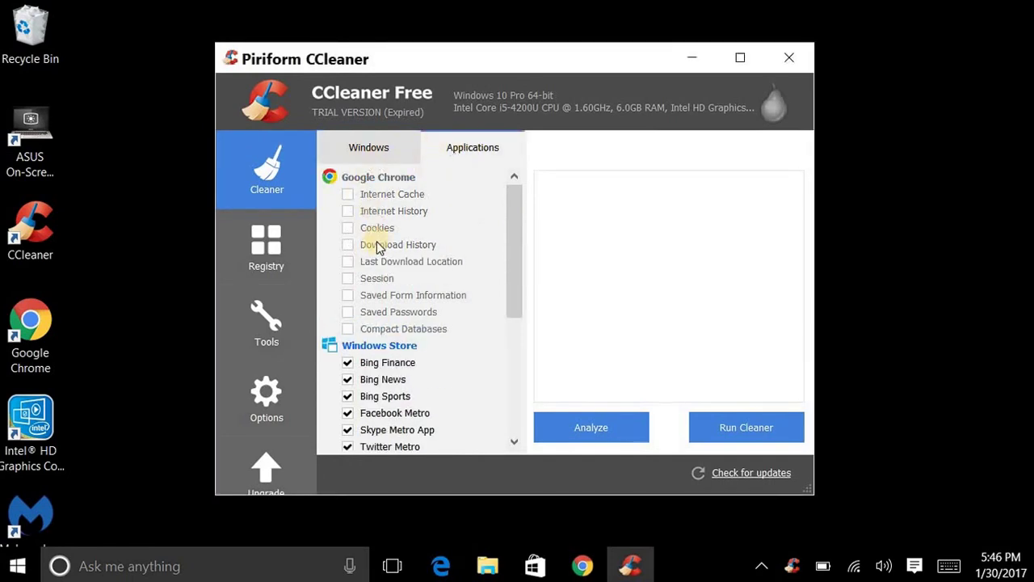
scroll(368, 222, down, 2)
scroll(365, 224, up, 2)
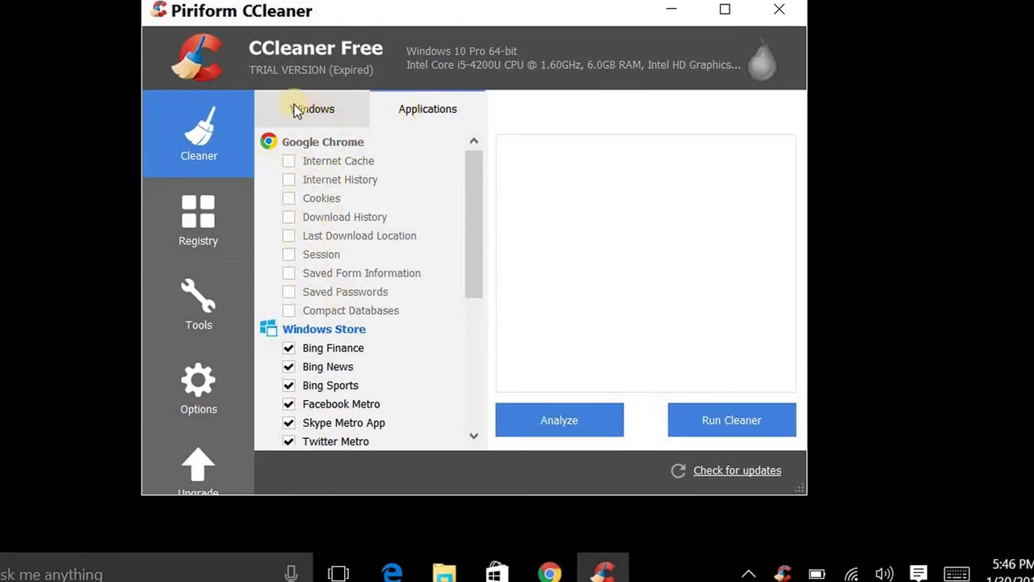
scroll(358, 215, down, 1)
drag(467, 208, 350, 404)
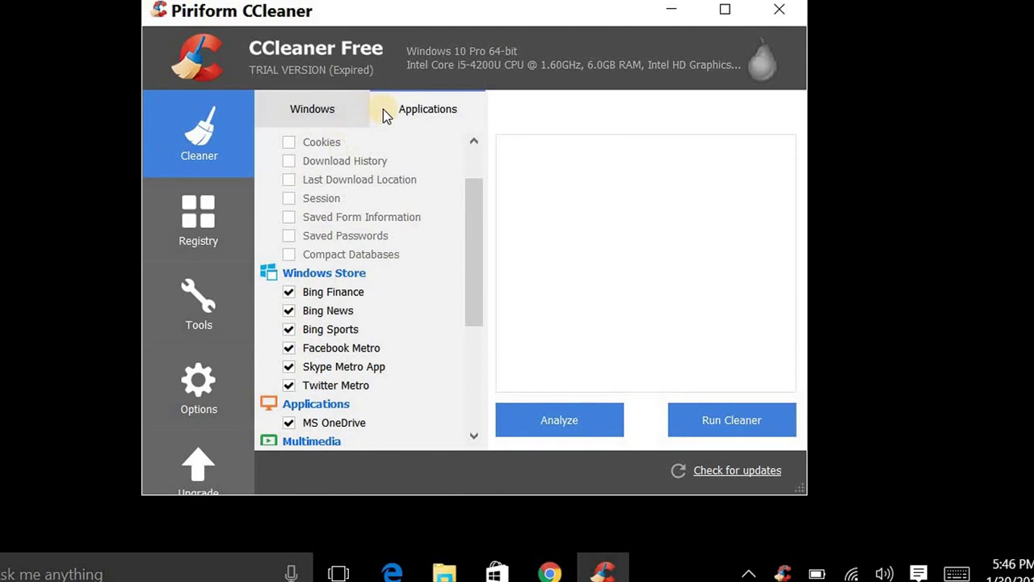
click(323, 111)
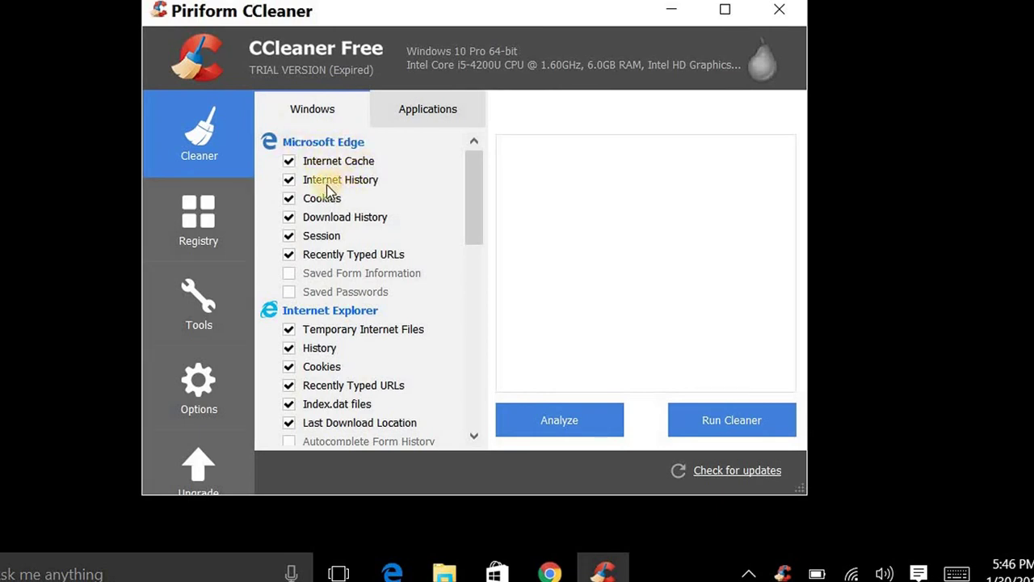
click(289, 217)
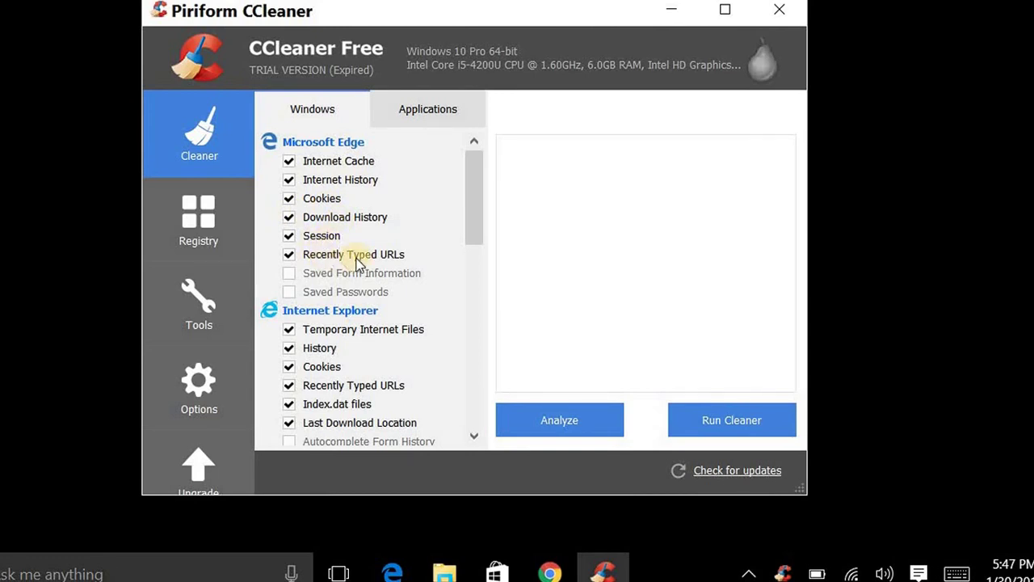
scroll(357, 262, down, 1)
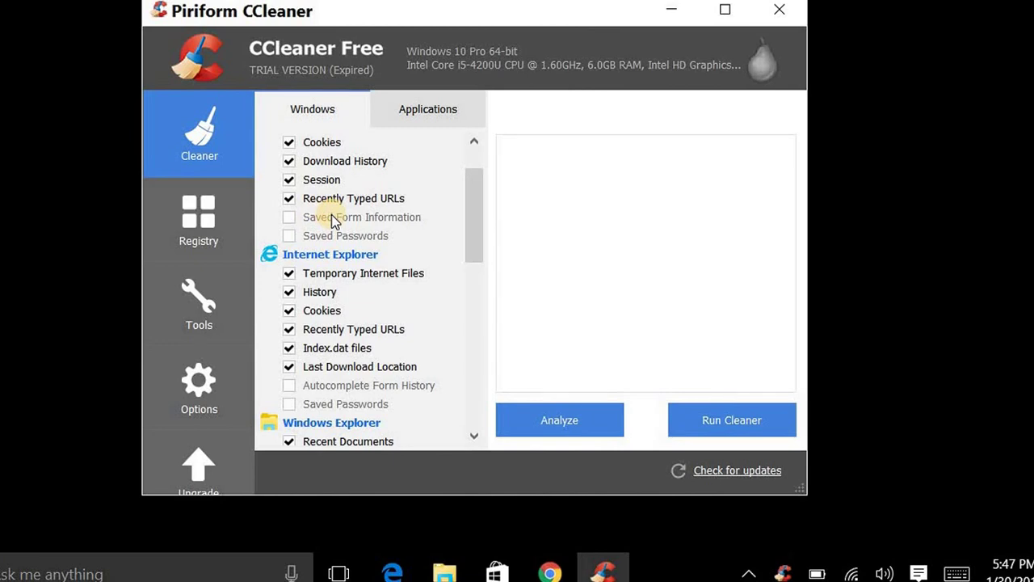
scroll(331, 214, down, 5)
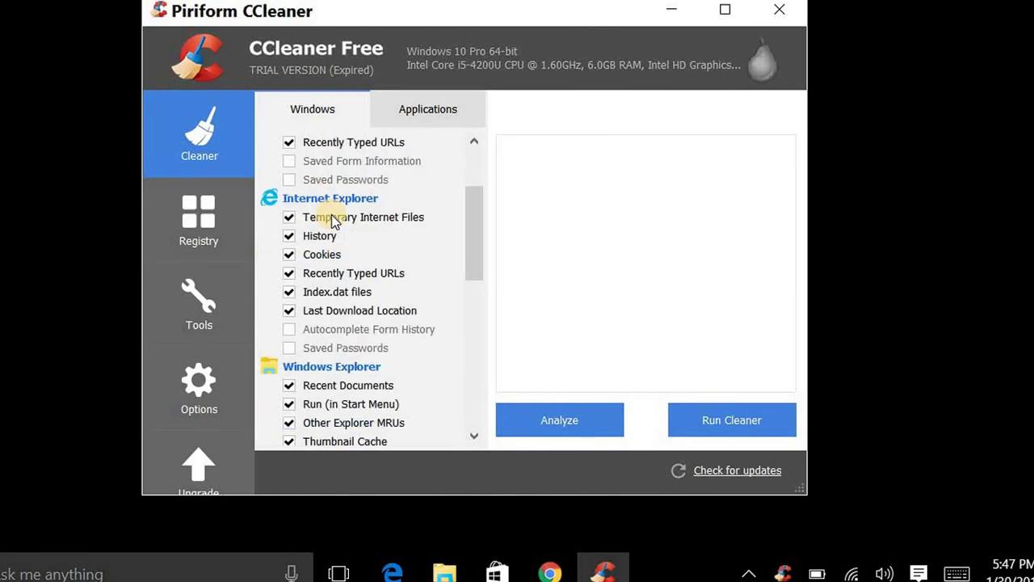
- Scan the registry for issues with all Registry Cleaner categories enabled and maximize the CCleaner window
click(199, 231)
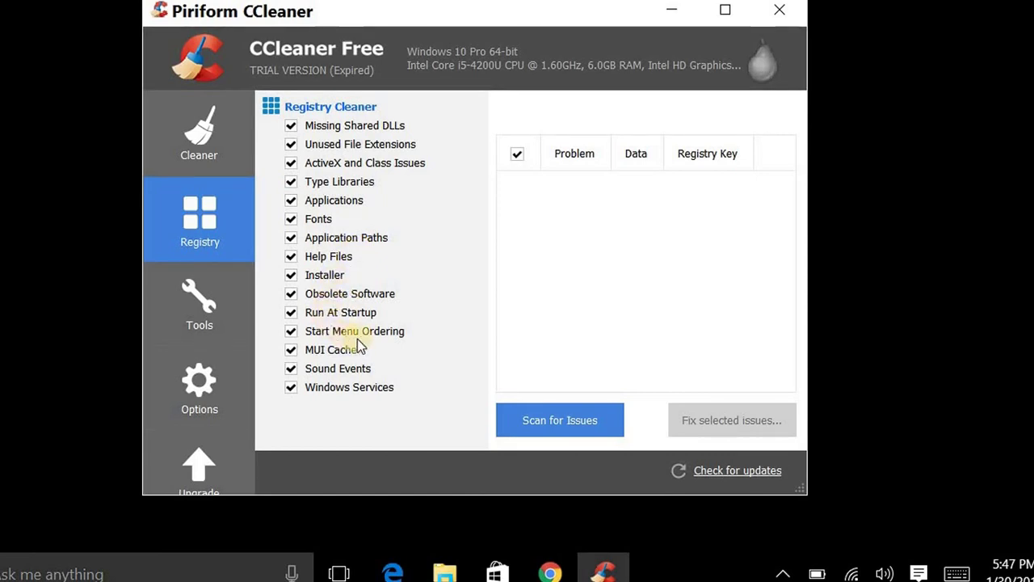
click(580, 419)
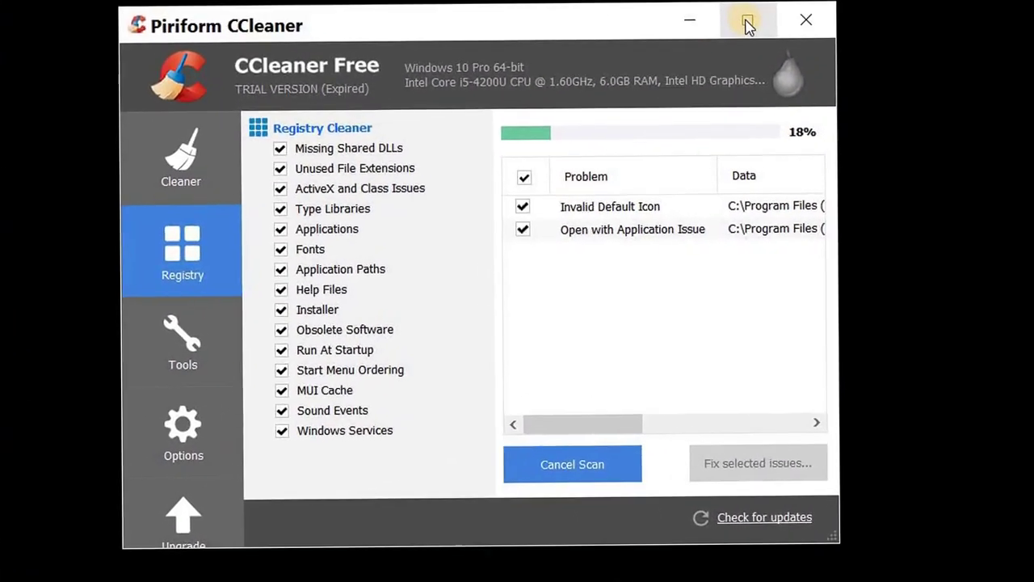
click(754, 51)
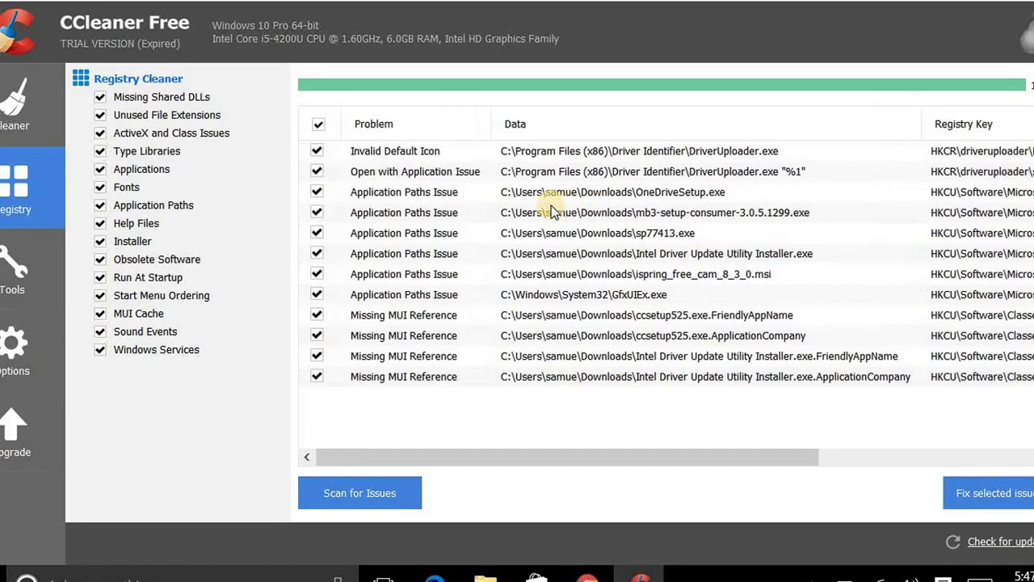
- Fix all selected registry issues after saving a registry backup as cc_20170130_174802 in Documents
click(1004, 494)
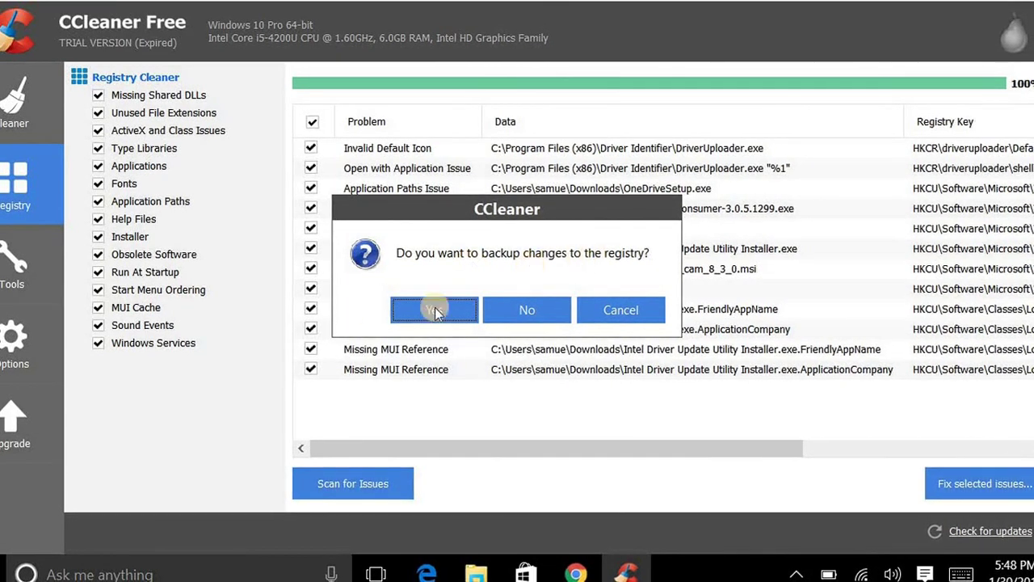
click(434, 310)
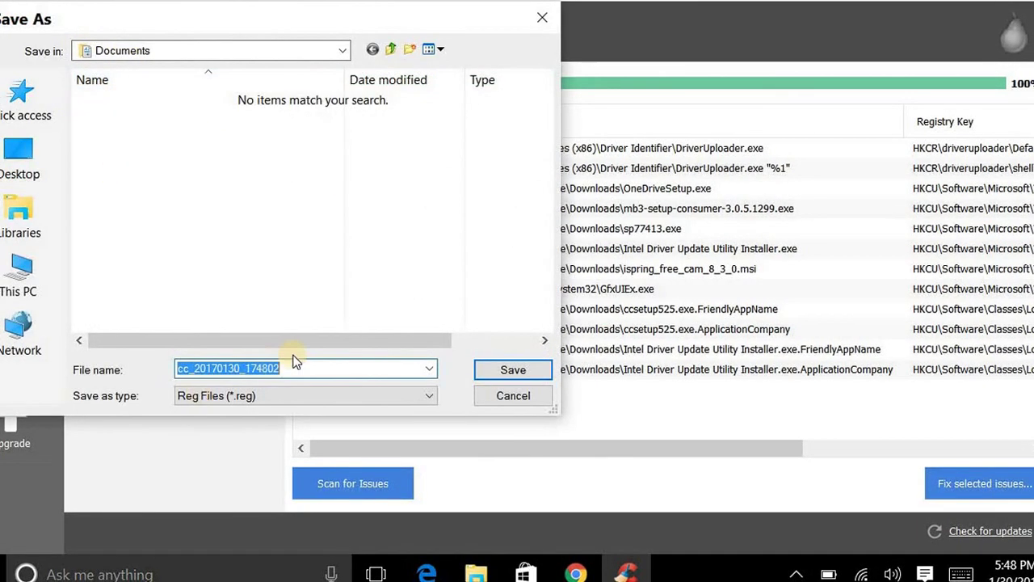
click(493, 367)
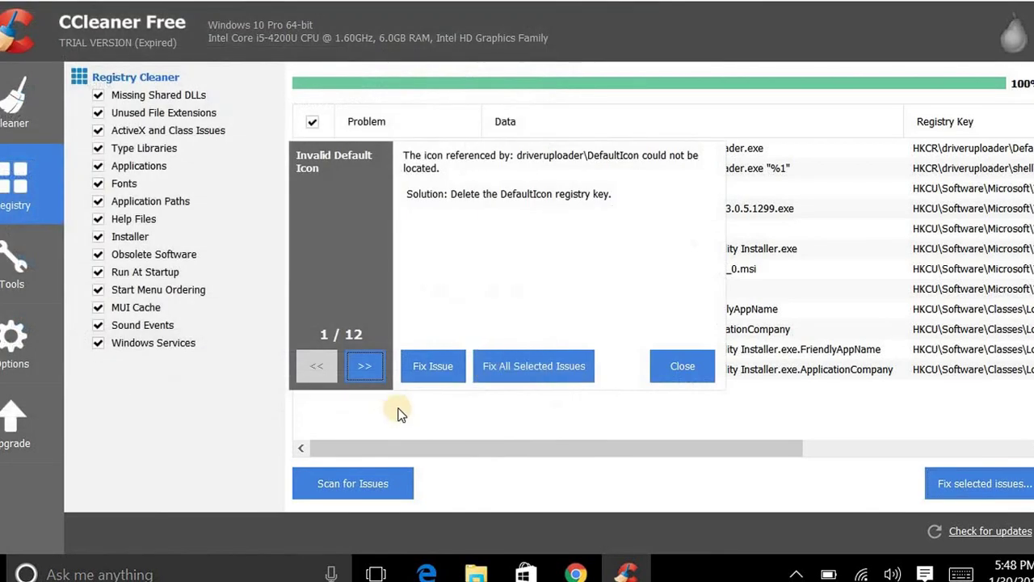
click(514, 361)
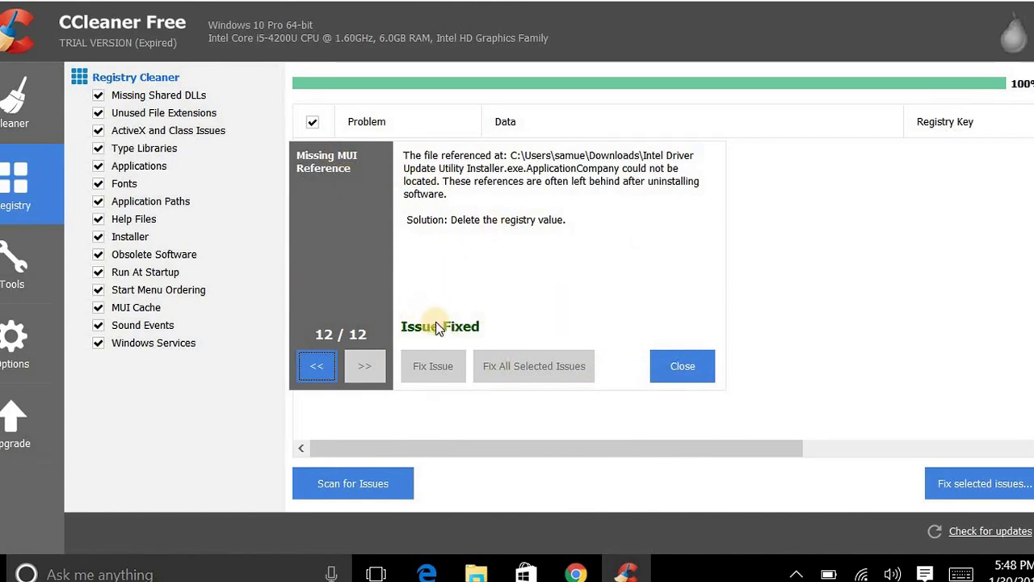
click(683, 366)
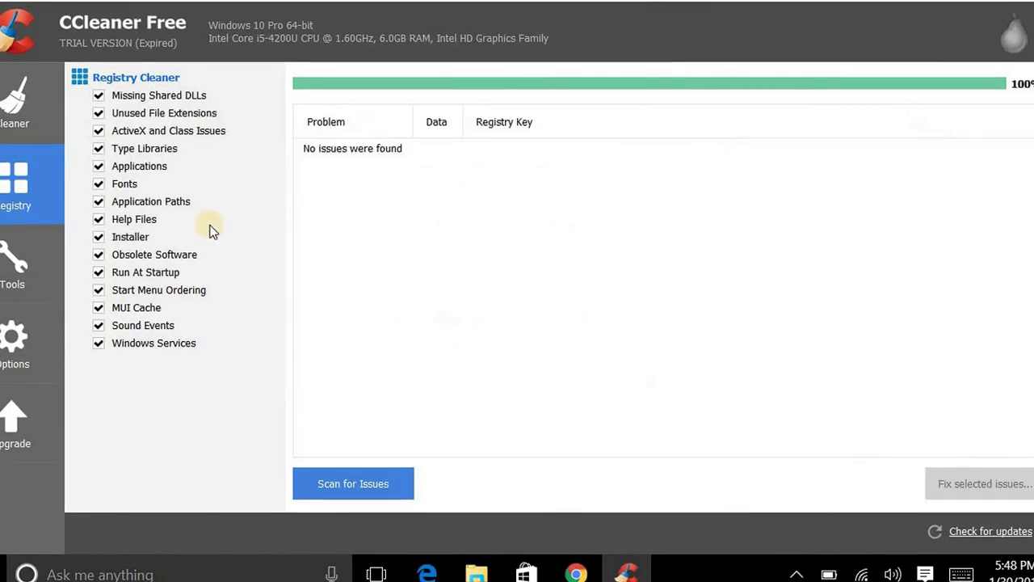
- Examine the list of installed programs in the Uninstall tool and the other utilities offered under Tools
click(10, 271)
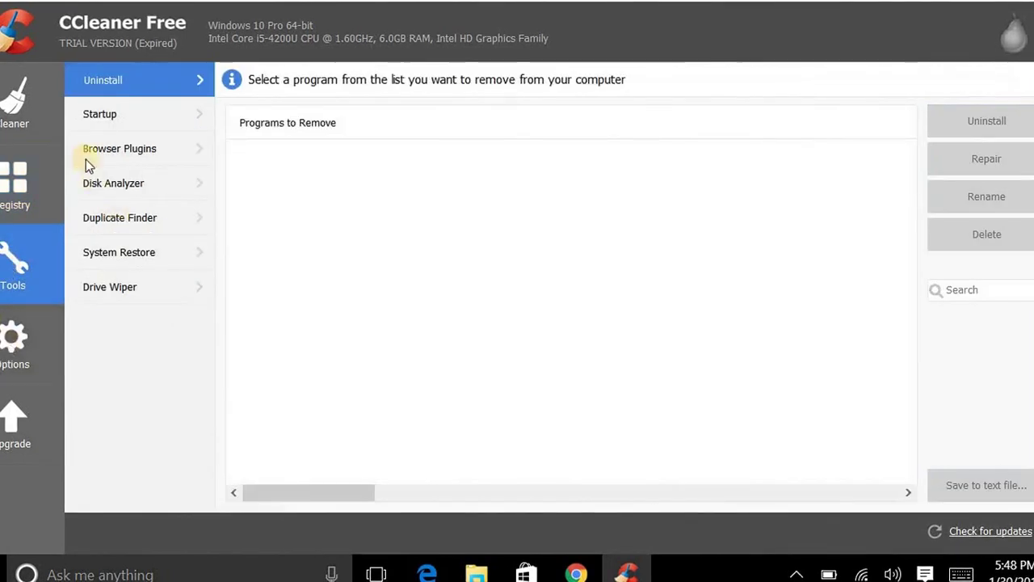
click(164, 153)
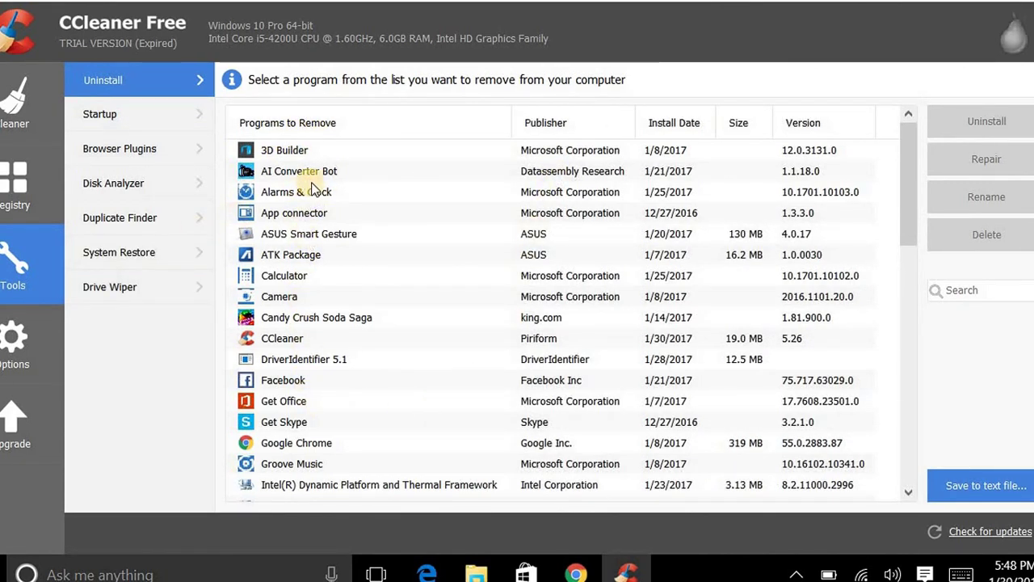
scroll(313, 187, down, 1)
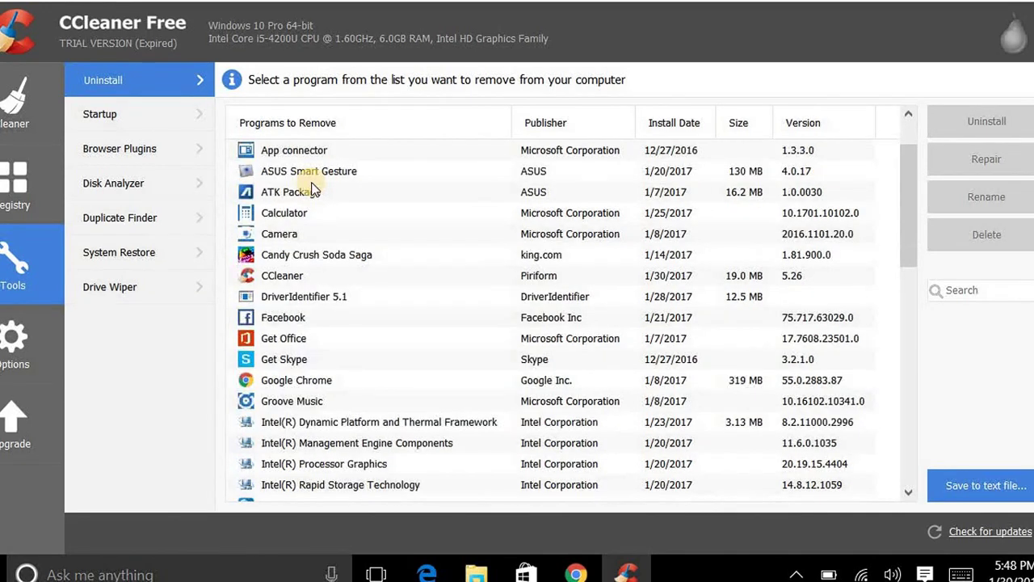
scroll(314, 187, up, 1)
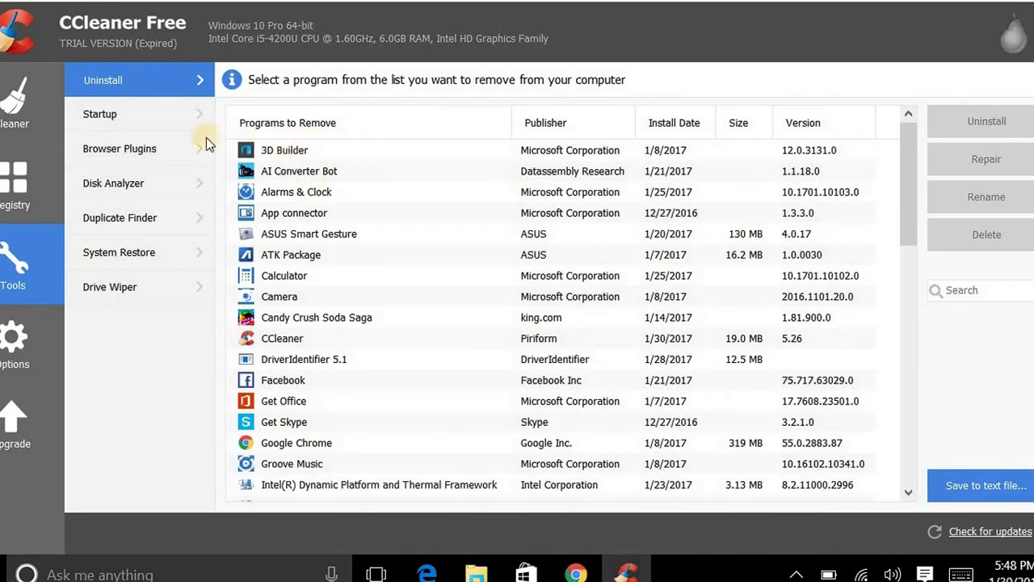
click(142, 192)
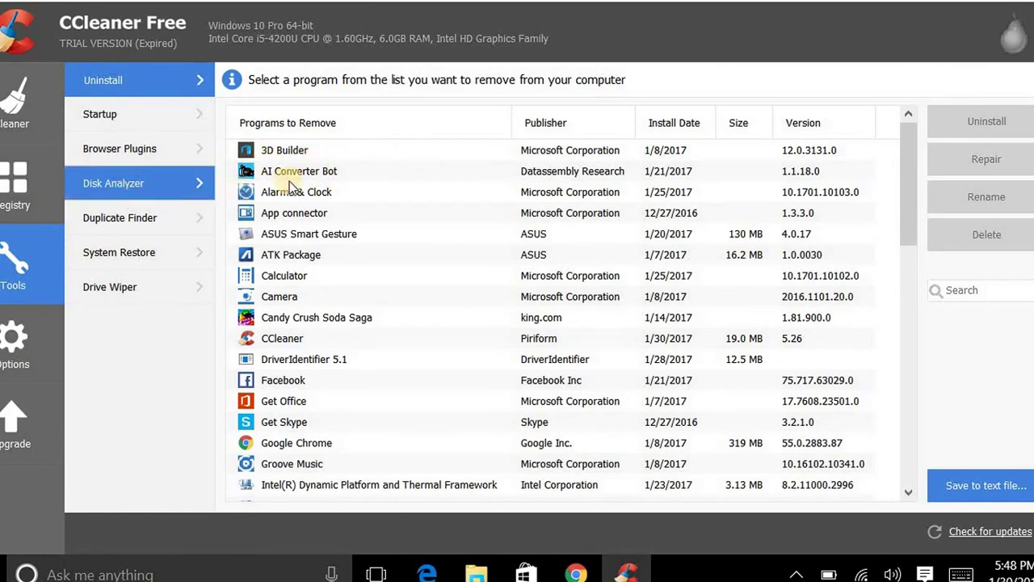
scroll(279, 238, down, 2)
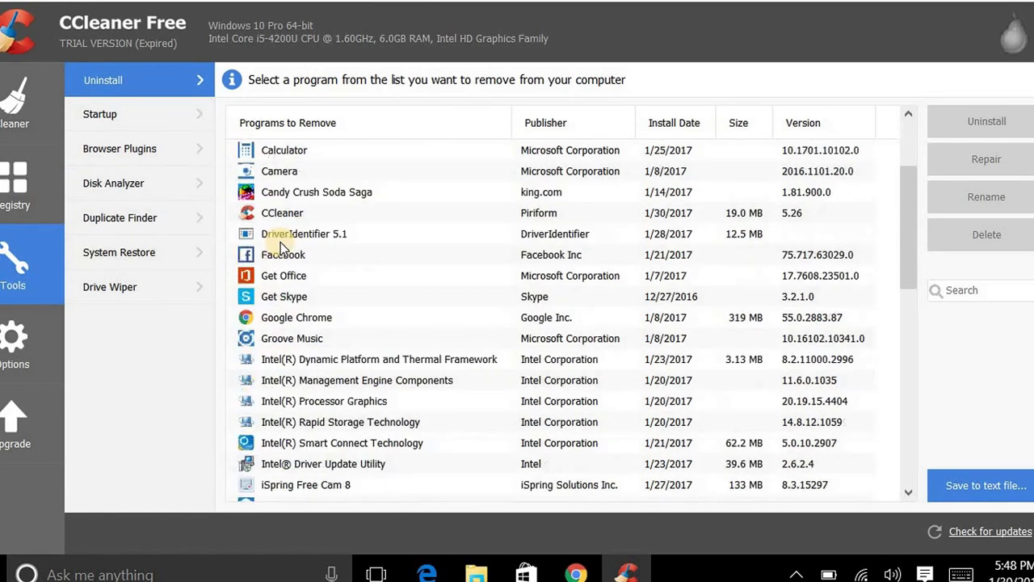
scroll(276, 232, up, 1)
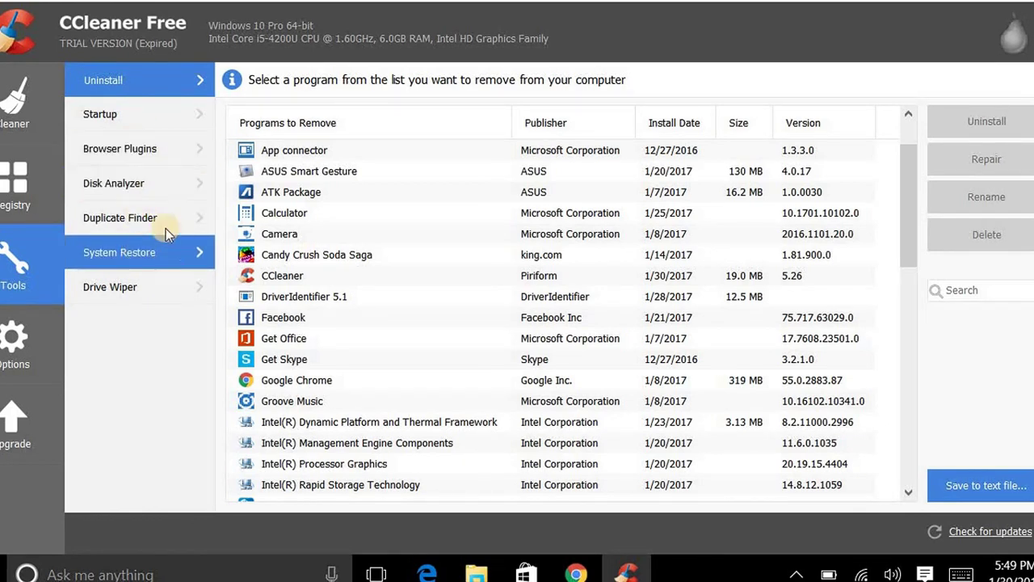
click(132, 286)
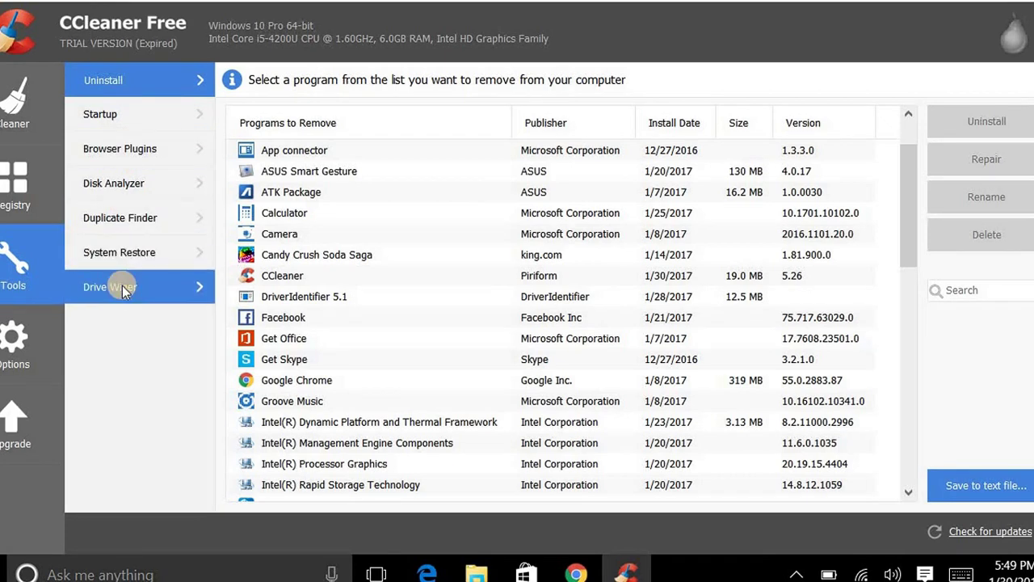
- Search drive C: for duplicate files matched by name, size and modified date, using Duplicate Finder's existing ignore settings
click(130, 215)
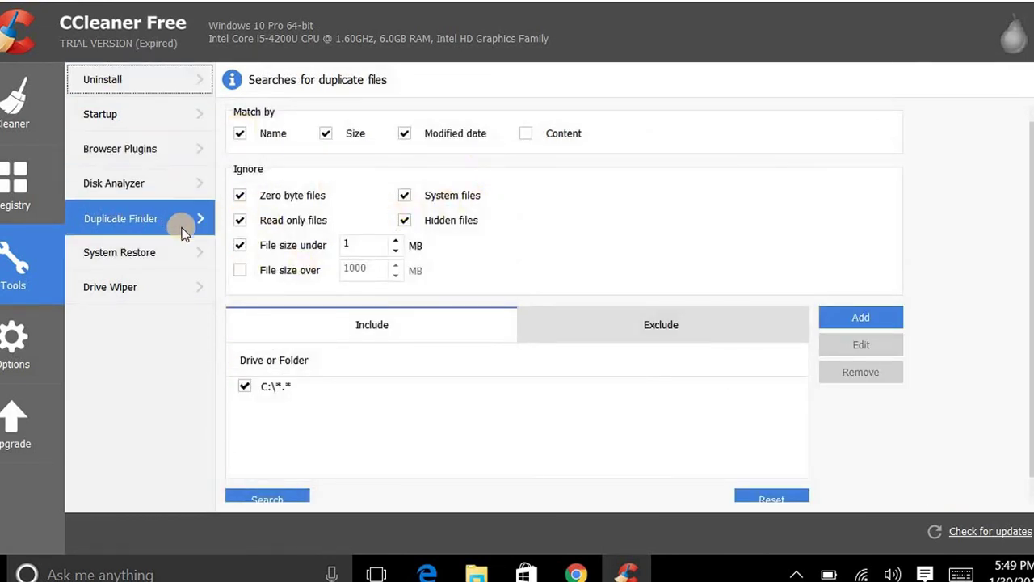
scroll(692, 258, down, 1)
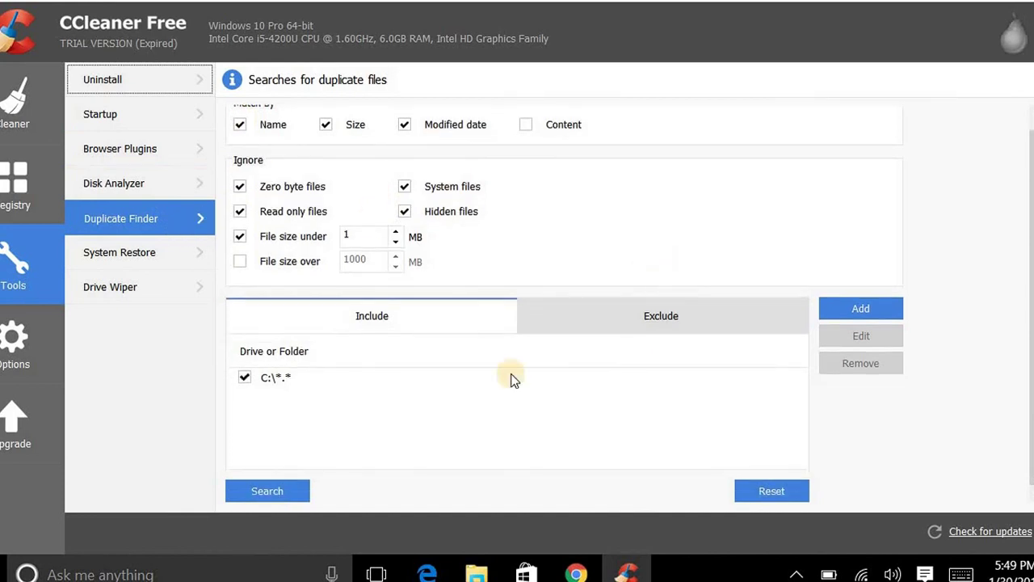
click(267, 496)
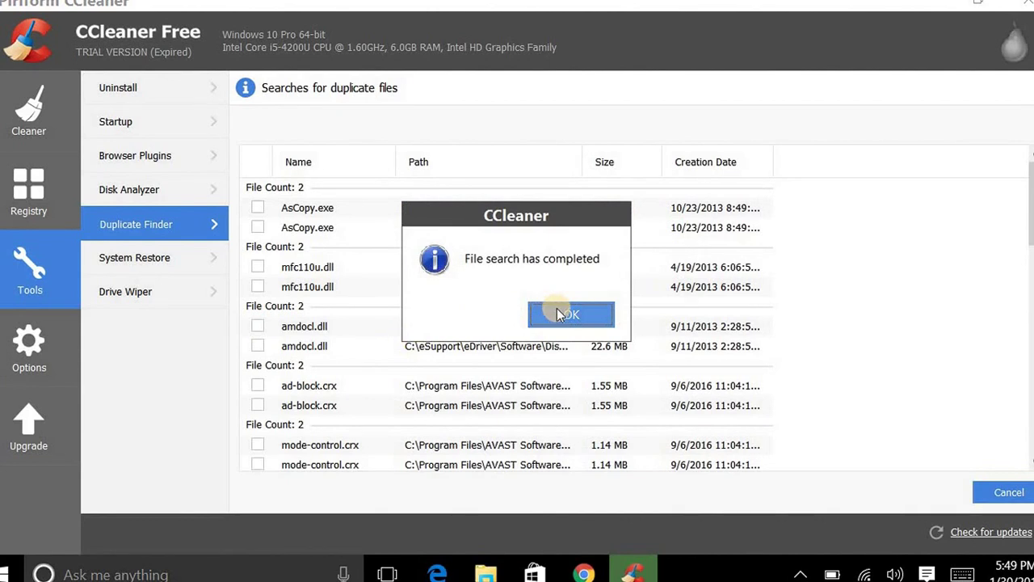
click(602, 316)
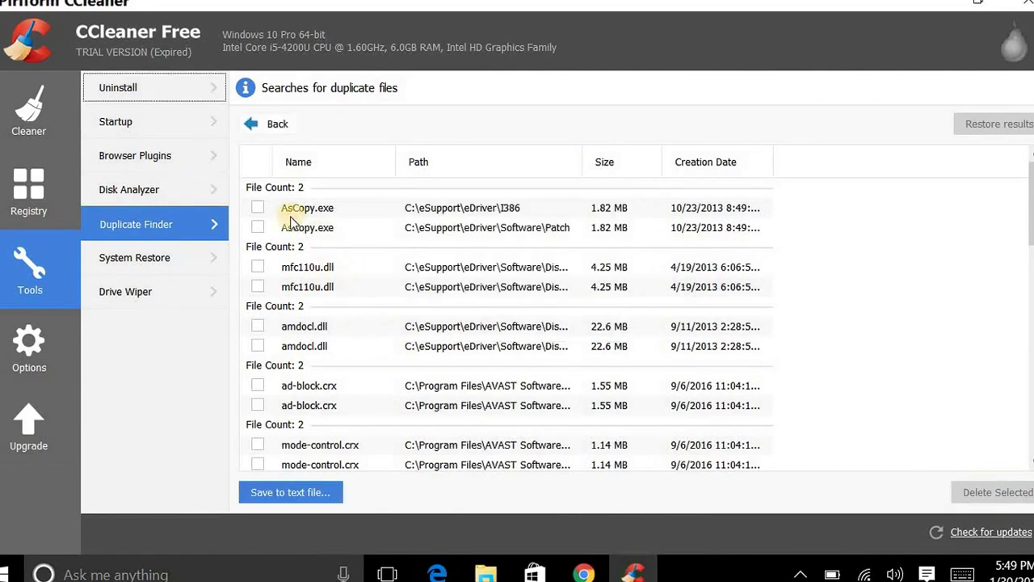
- Permanently delete the first listed duplicates of amdocl.dll, ad-block.crx and video-downloader.crx, and return to the Cleaner
scroll(462, 286, down, 2)
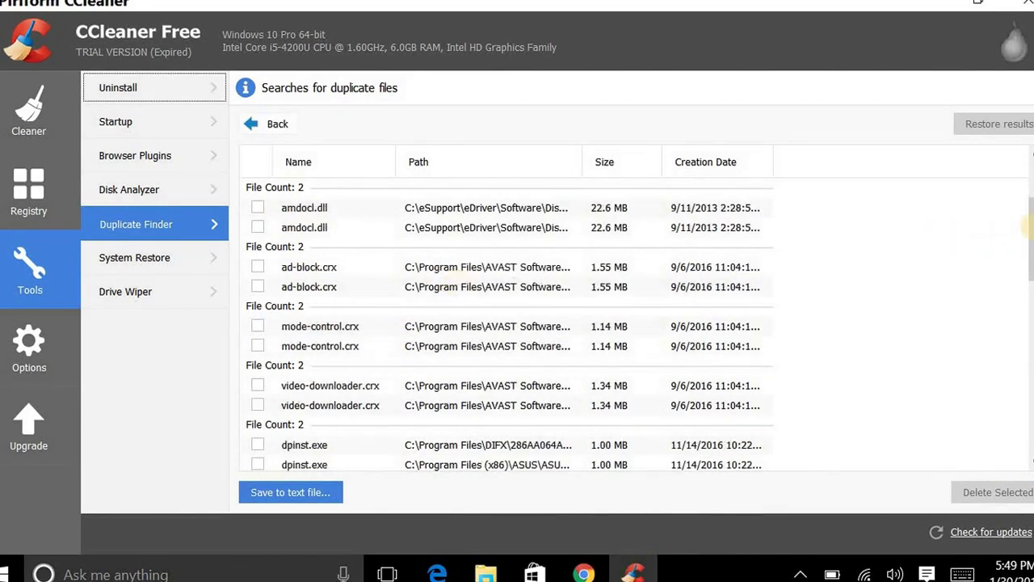
scroll(1009, 266, down, 1)
scroll(978, 331, up, 1)
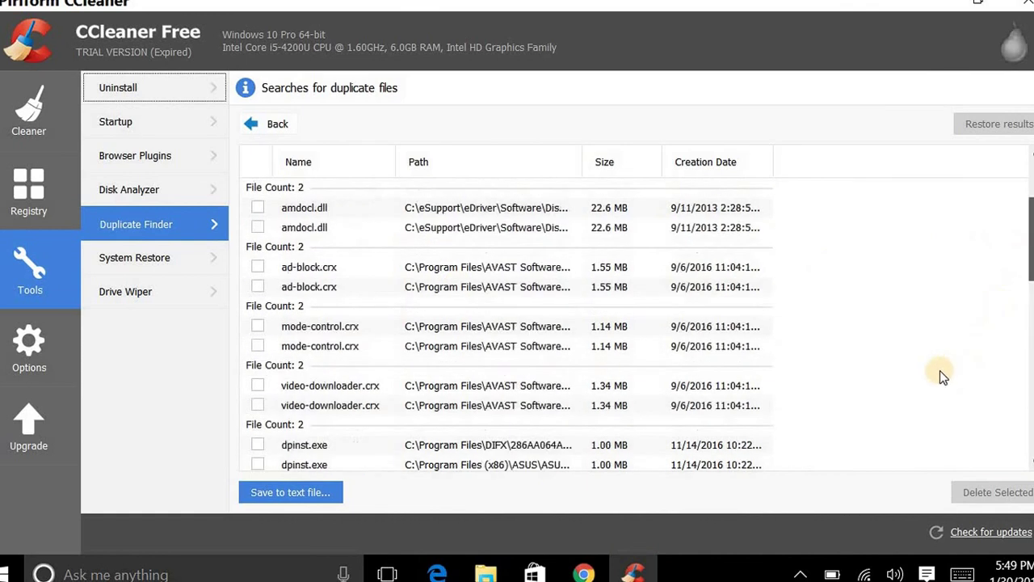
click(256, 268)
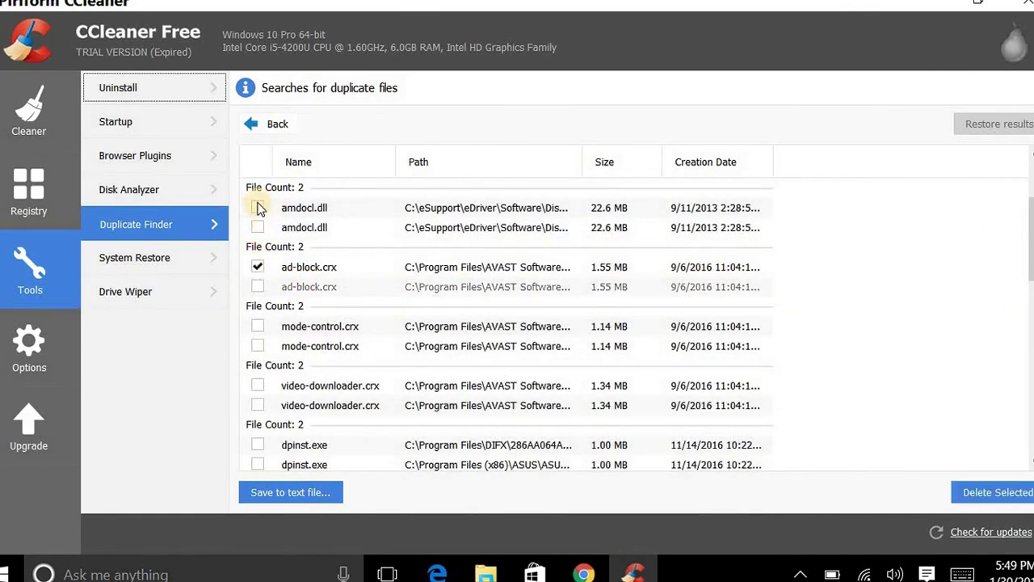
click(258, 207)
click(257, 385)
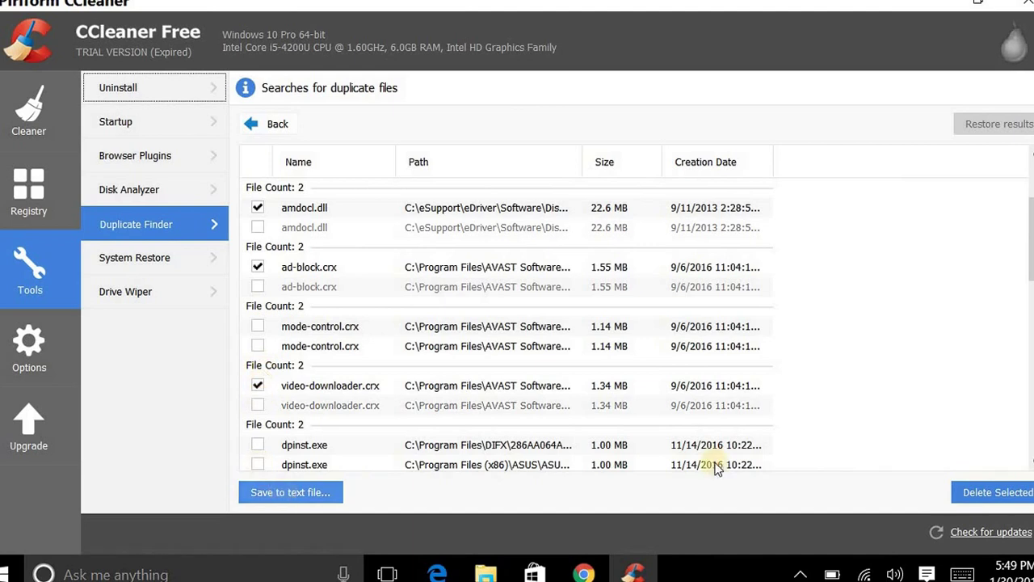
click(979, 491)
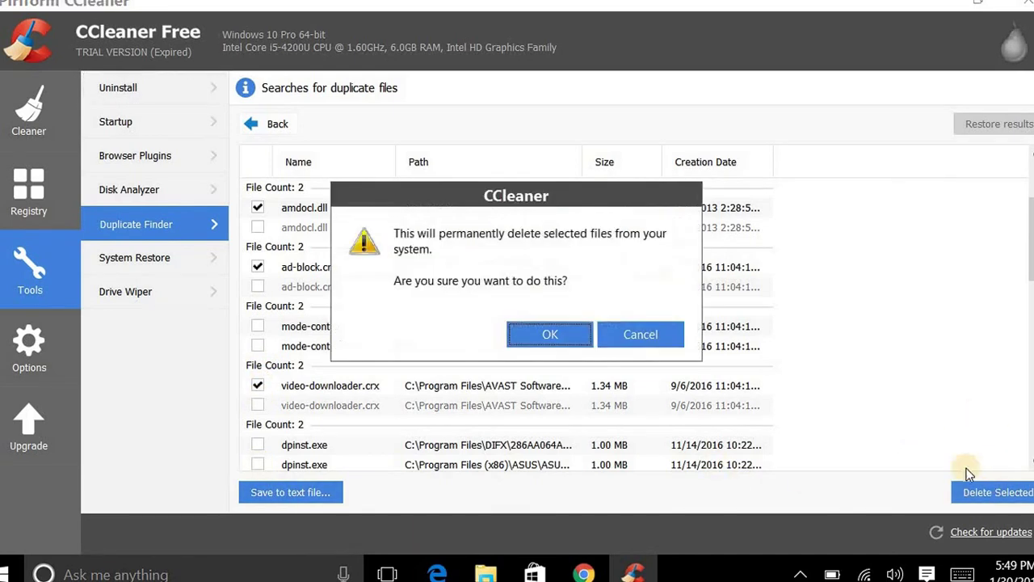
click(550, 334)
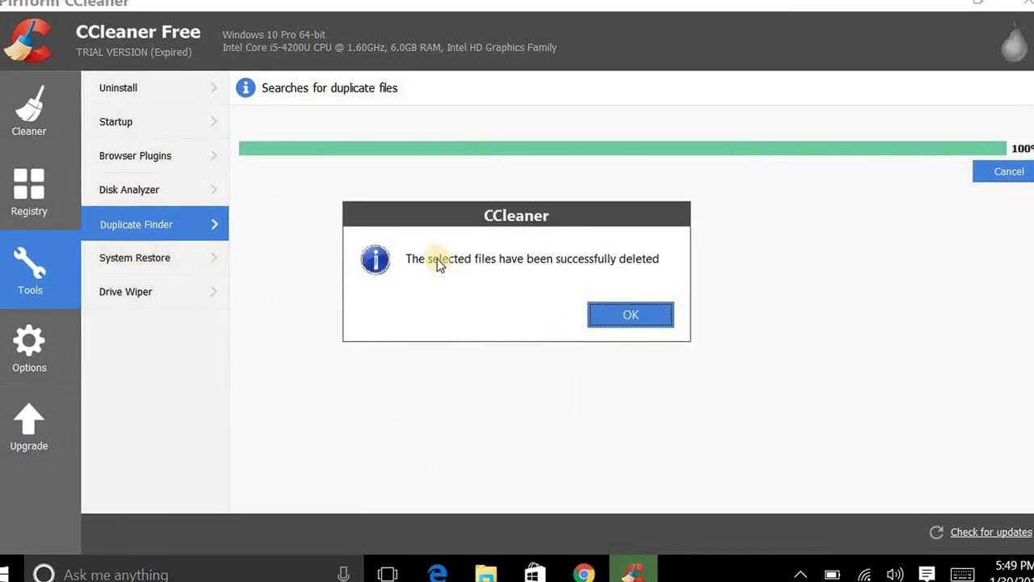
click(632, 314)
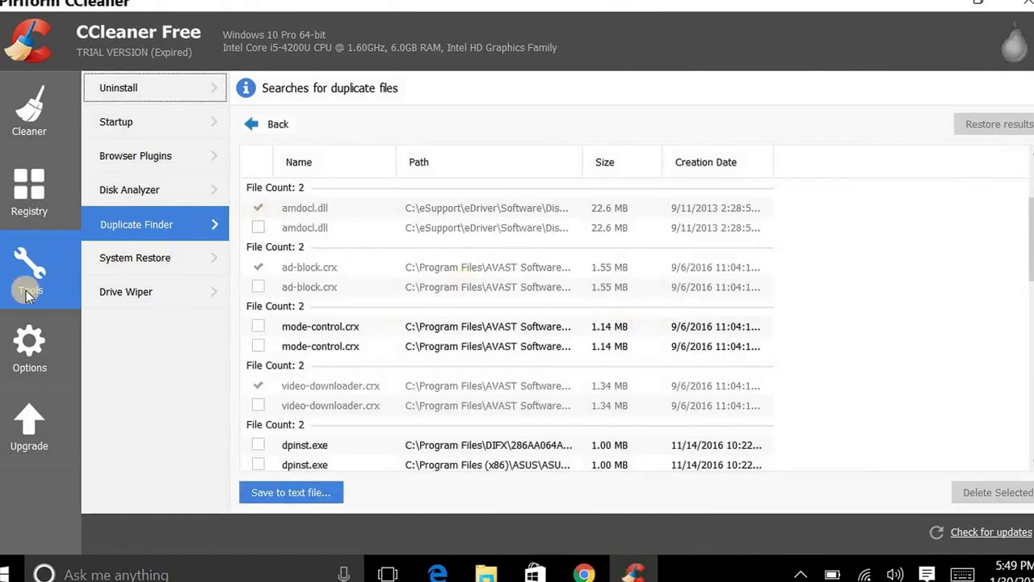
click(31, 113)
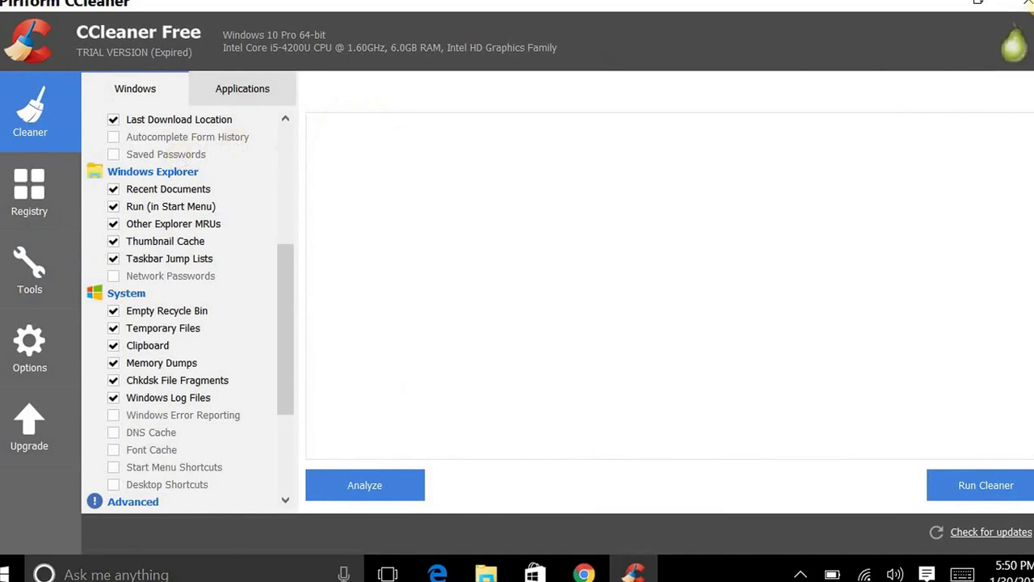